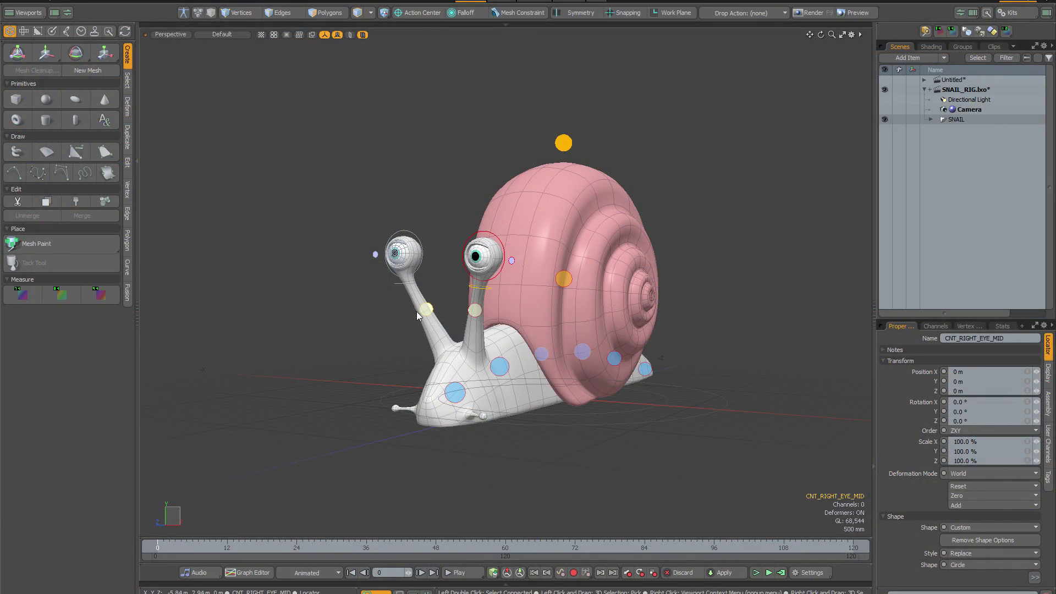
# Start a channel haul on the Rotation Y channel of CNT_RIGHT_EYE_MID and adjust it to about 2.4°.
pyautogui.click(915, 411)
pyautogui.press('c')
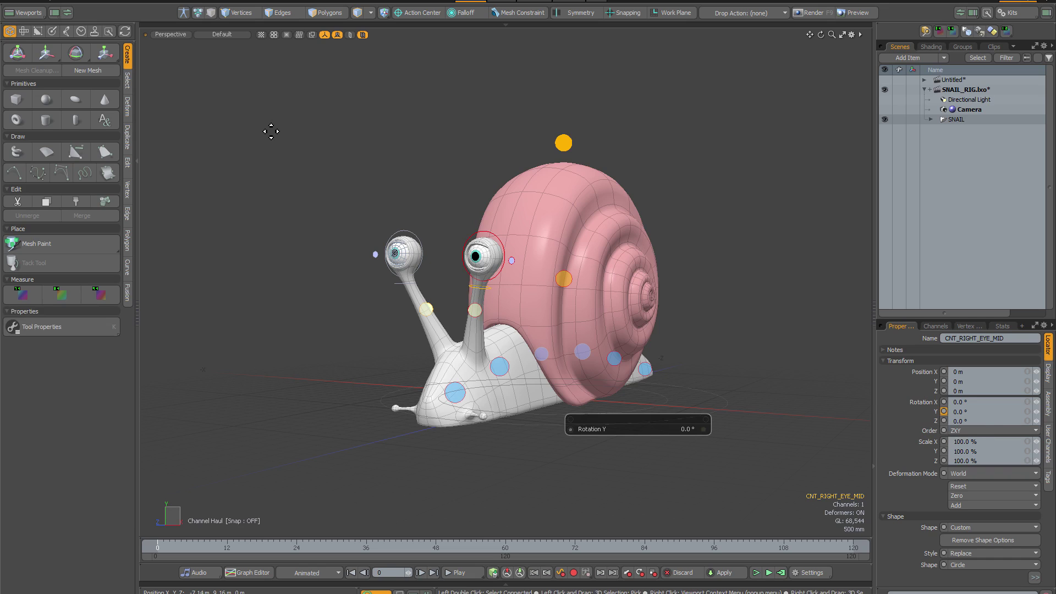
pyautogui.moveTo(269, 131)
pyautogui.mouseDown()
pyautogui.moveTo(292, 132)
pyautogui.moveTo(242, 132)
pyautogui.moveTo(325, 131)
pyautogui.moveTo(282, 132)
pyautogui.mouseUp()
# Add Rotation X and Rotation Z to the channel haul and adjust both to about -2.0°, bringing Rotation Y to 0.0°.
pyautogui.click(910, 401)
pyautogui.keyDown('shift'); pyautogui.click(916, 421); pyautogui.keyUp('shift')
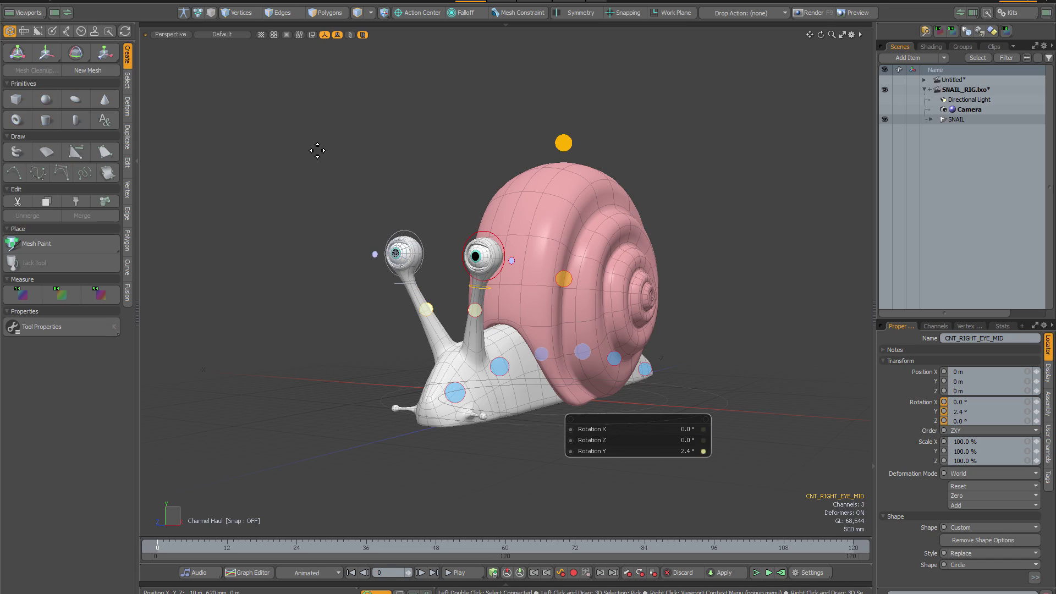
pyautogui.moveTo(278, 146)
pyautogui.mouseDown()
pyautogui.moveTo(437, 147)
pyautogui.moveTo(143, 146)
pyautogui.moveTo(283, 146)
pyautogui.moveTo(268, 146)
pyautogui.mouseUp()
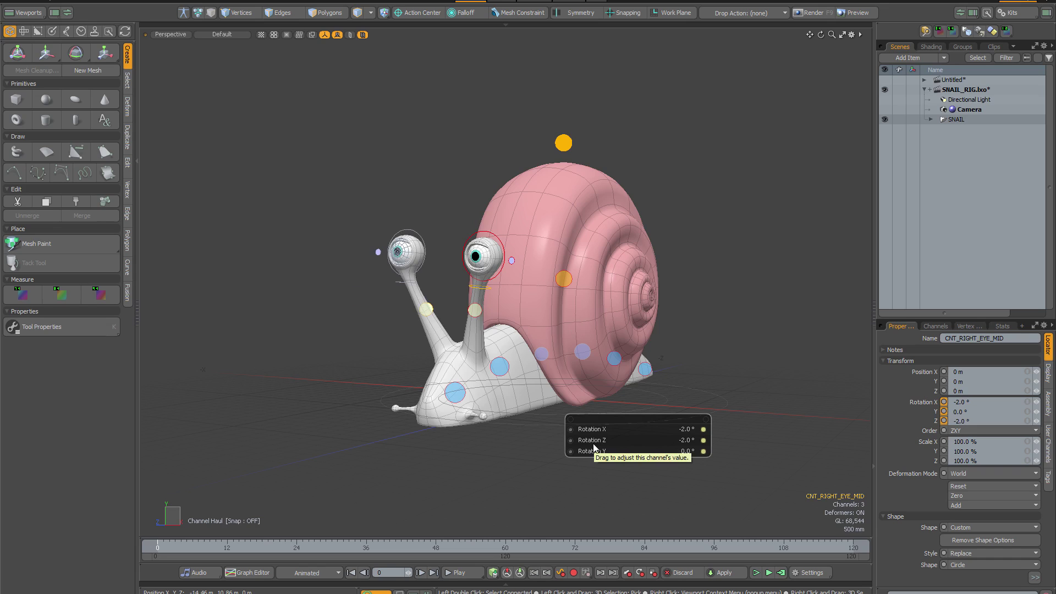
# Haul the eye control's rotation channels individually and in combination, to about -2.7° in X, 2.2° in Y and -1.4° in Z.
pyautogui.moveTo(591, 453)
pyautogui.mouseDown()
pyautogui.moveTo(633, 452)
pyautogui.moveTo(586, 452)
pyautogui.mouseUp()
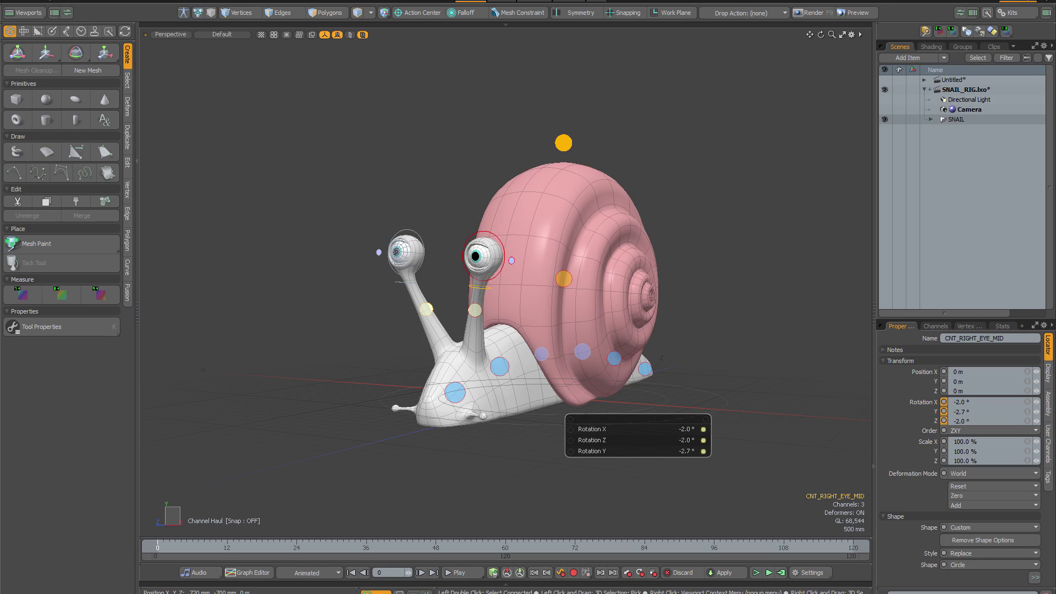
pyautogui.moveTo(596, 432)
pyautogui.mouseDown()
pyautogui.moveTo(632, 432)
pyautogui.moveTo(562, 441)
pyautogui.moveTo(603, 440)
pyautogui.mouseUp()
pyautogui.moveTo(317, 314)
pyautogui.mouseDown()
pyautogui.moveTo(379, 314)
pyautogui.moveTo(234, 314)
pyautogui.moveTo(326, 314)
pyautogui.mouseUp()
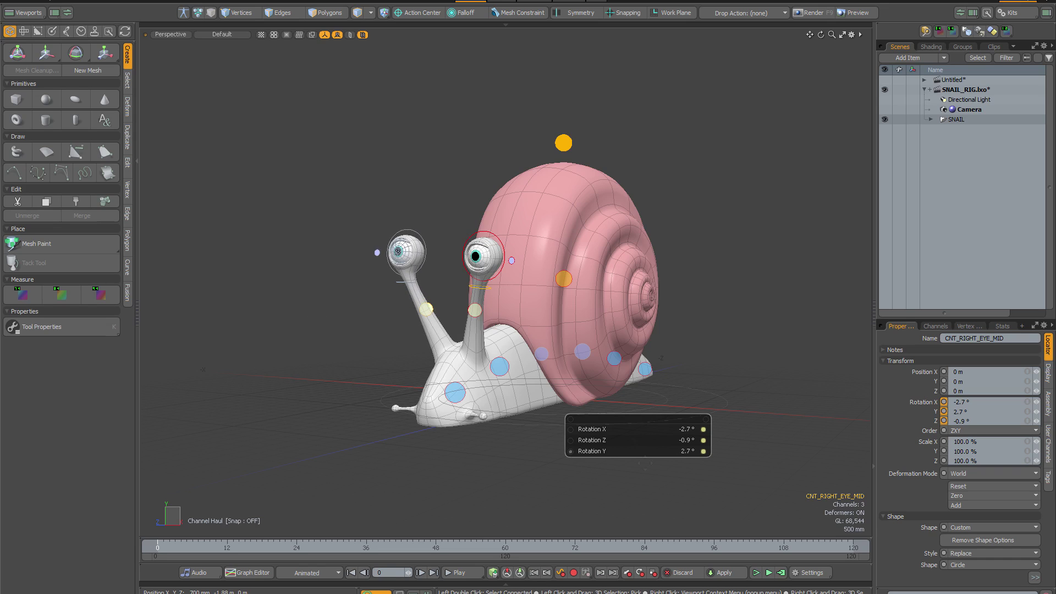
pyautogui.click(570, 439)
pyautogui.moveTo(327, 311)
pyautogui.mouseDown()
pyautogui.moveTo(361, 312)
pyautogui.moveTo(314, 311)
pyautogui.moveTo(327, 312)
pyautogui.mouseUp()
# Discard the changes on all three rotation channels of the eye control and haul only Rotation X to about 2.5°.
pyautogui.click(704, 429)
pyautogui.click(704, 440)
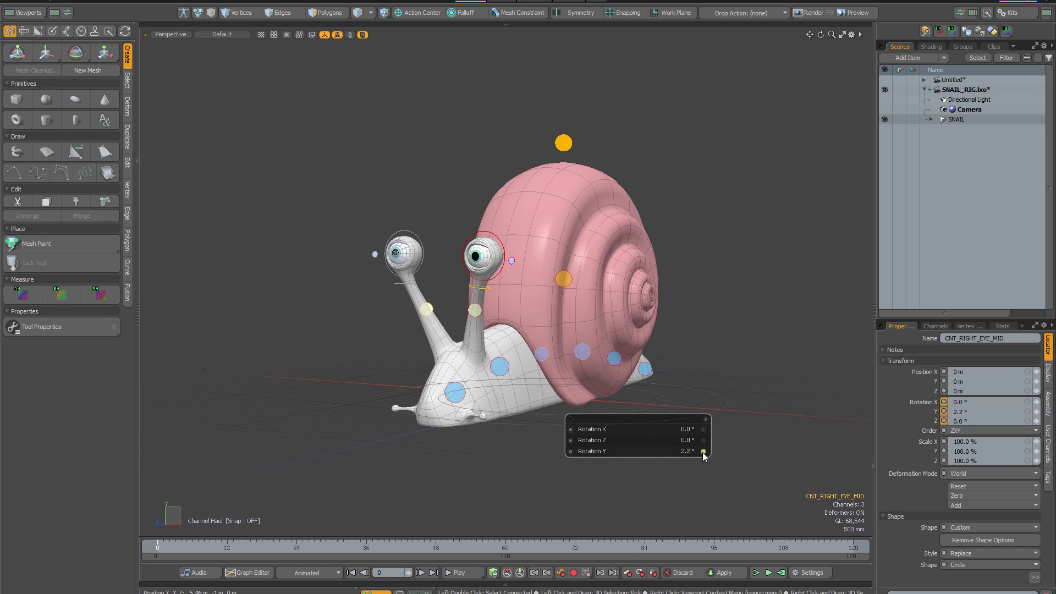
pyautogui.click(703, 451)
pyautogui.moveTo(595, 431); pyautogui.dragTo(618, 431)
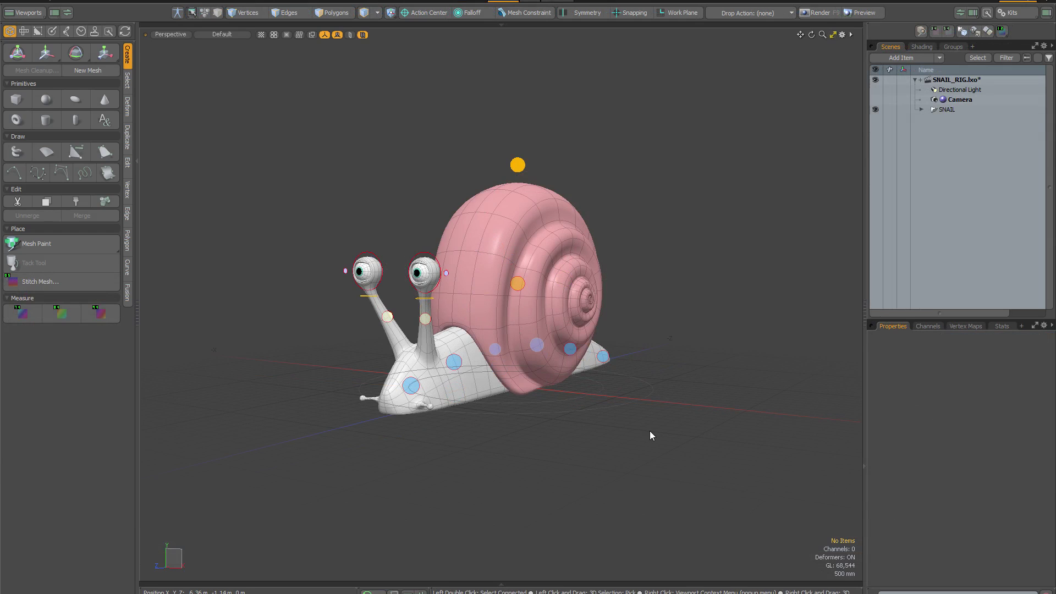
# Select the POS ring control and examine its rotateY user channel and the schematic link to its rotation.
pyautogui.click(633, 401)
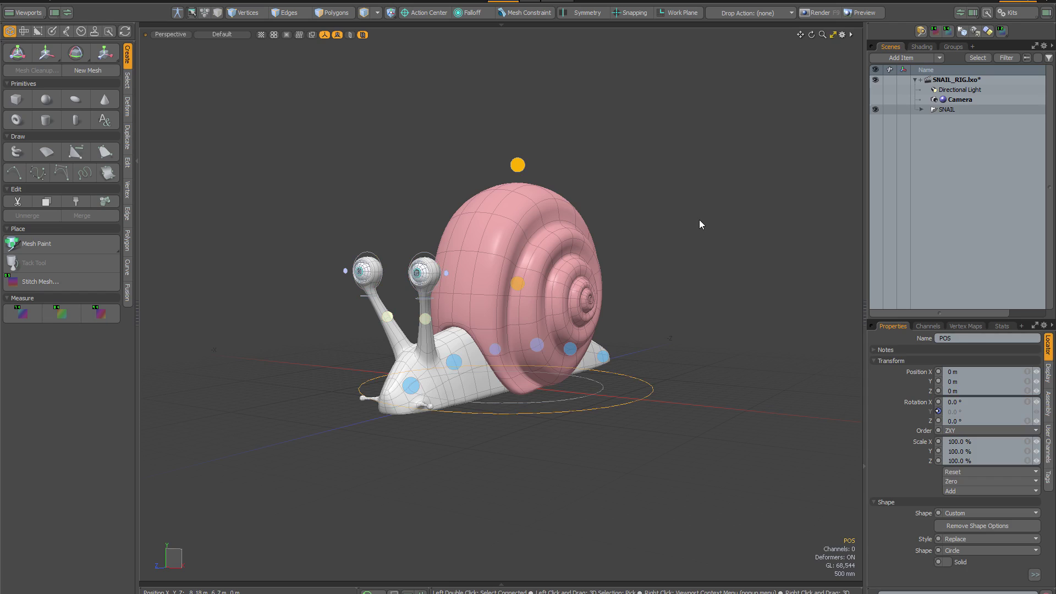
pyautogui.click(1047, 442)
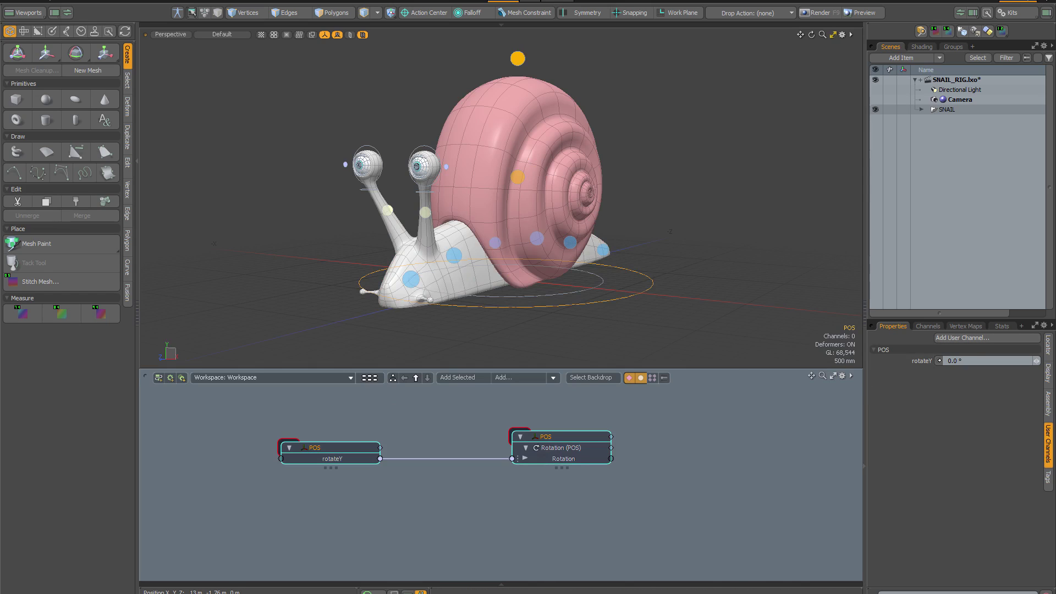
pyautogui.click(421, 593)
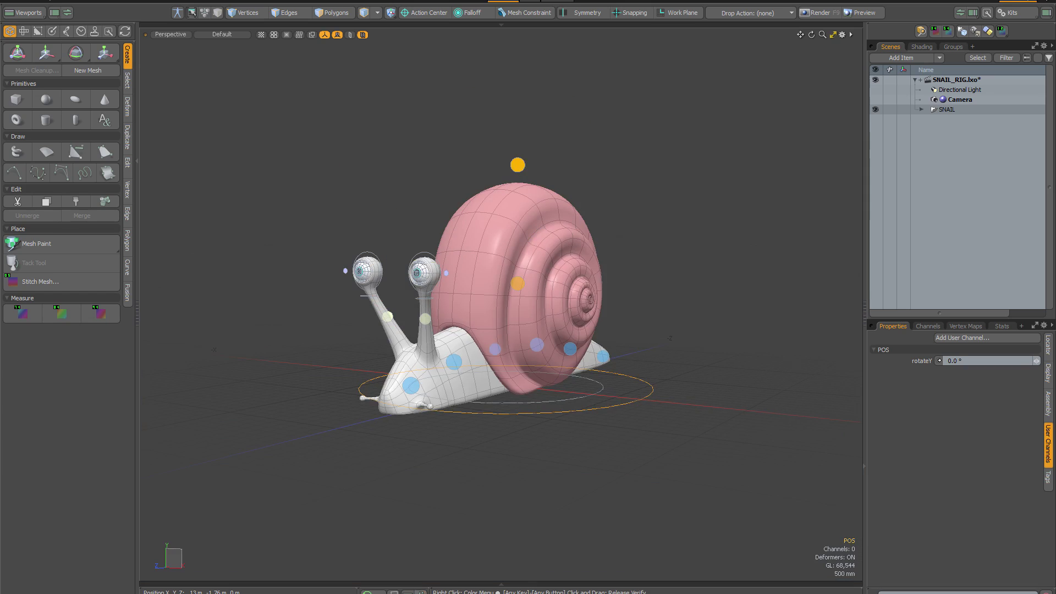
# Assign the item.channelHaul command to the POS control in its assembly properties and deselect it.
pyautogui.click(1048, 411)
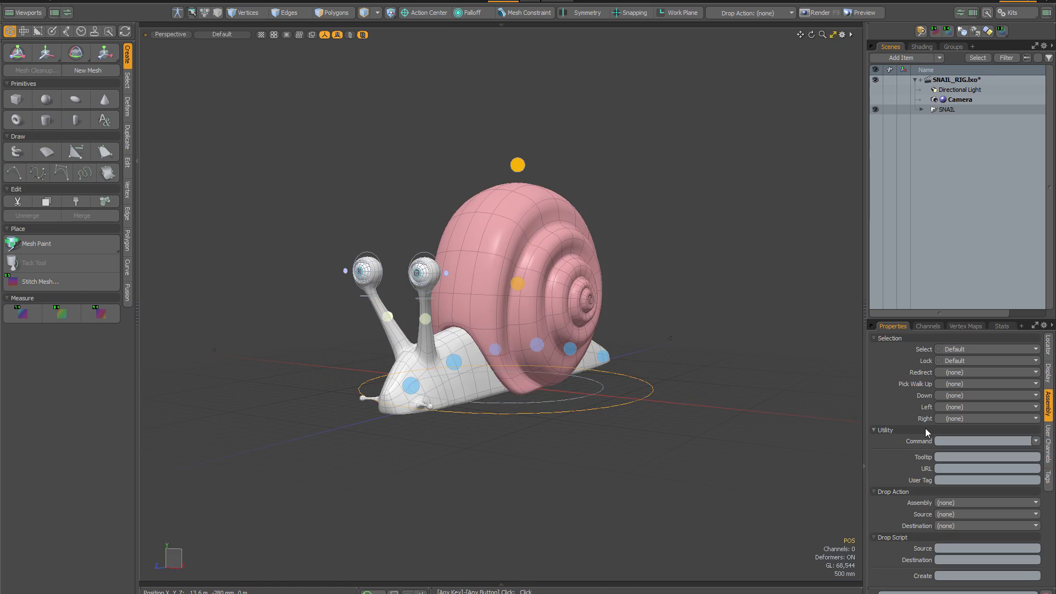
pyautogui.click(1036, 441)
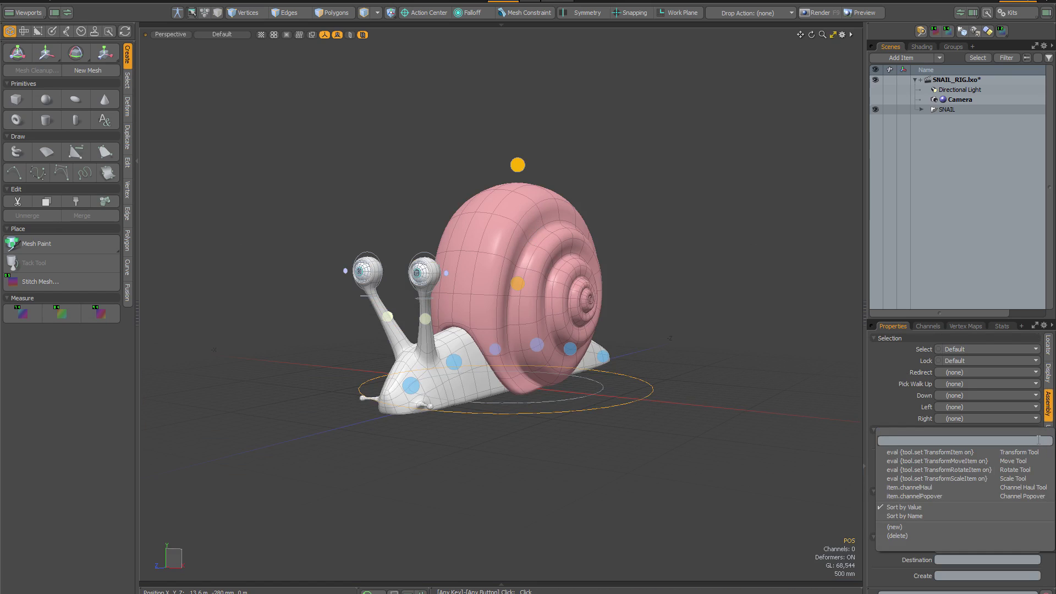
pyautogui.click(900, 487)
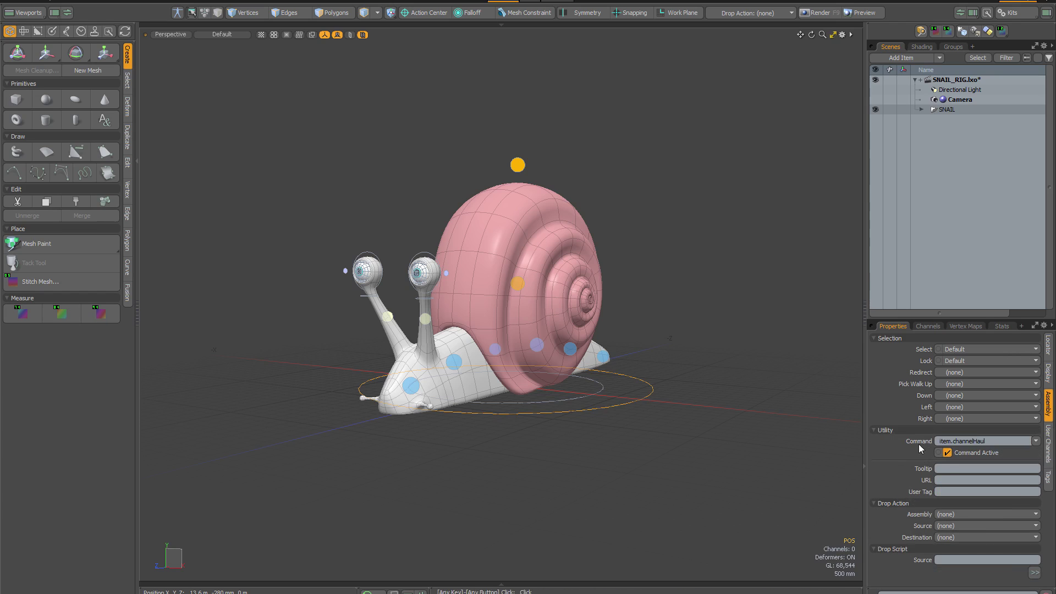
pyautogui.click(671, 259)
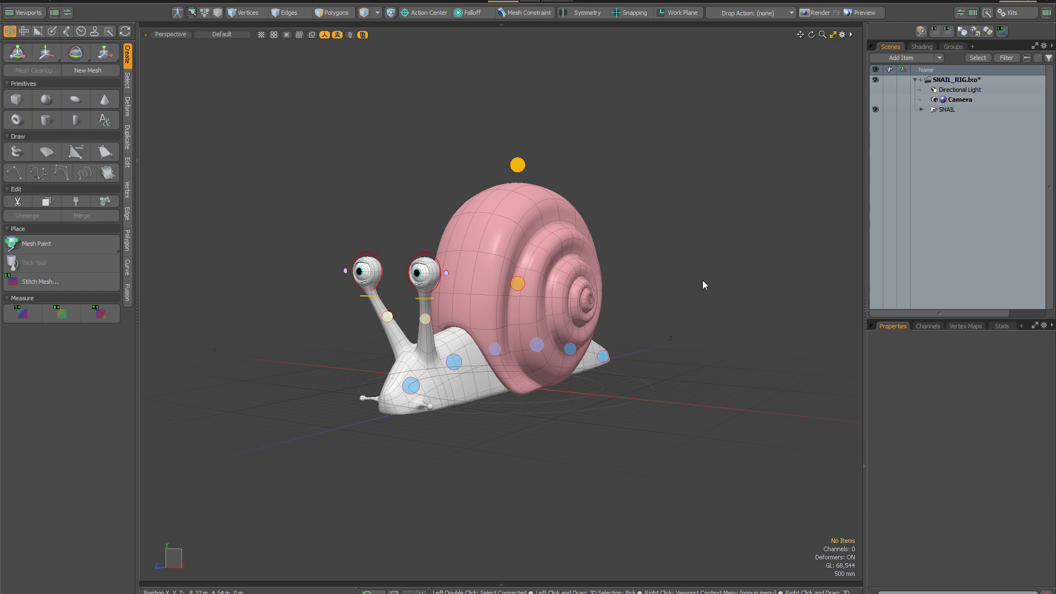
# Pick the POS ring to trigger its channel haul and turn the snail by adjusting rotateY, first to about 4.0°.
pyautogui.click(604, 411)
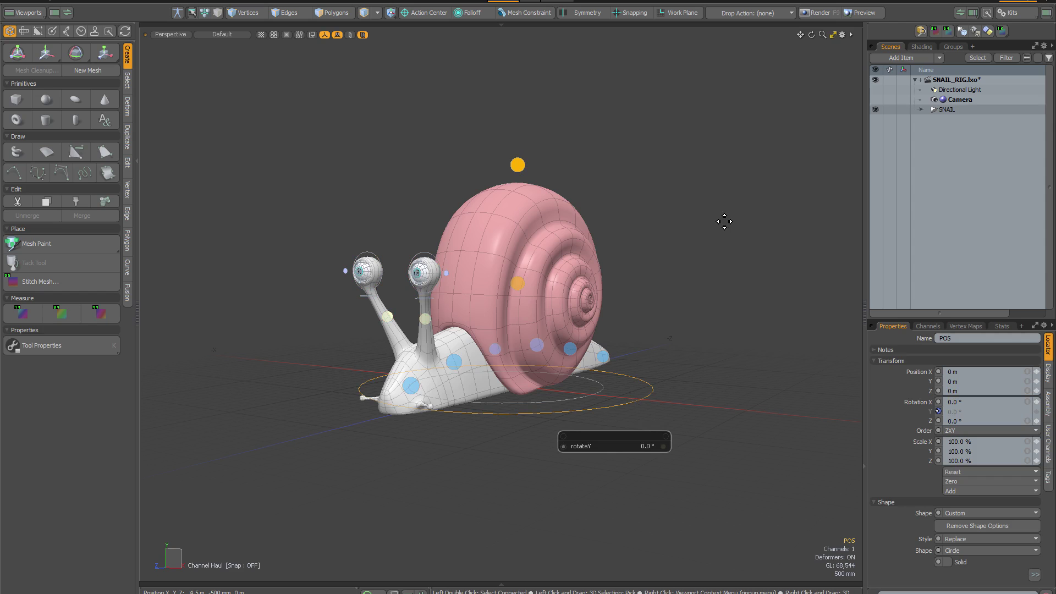
pyautogui.moveTo(696, 220)
pyautogui.mouseDown()
pyautogui.moveTo(704, 220)
pyautogui.moveTo(605, 220)
pyautogui.moveTo(699, 221)
pyautogui.mouseUp()
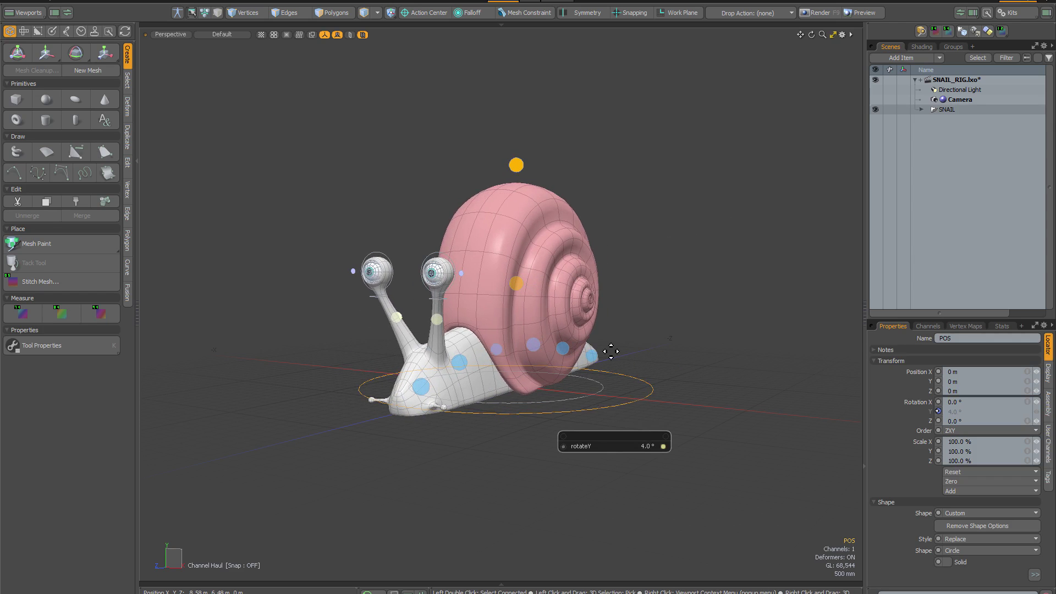
pyautogui.moveTo(587, 448)
pyautogui.mouseDown()
pyautogui.moveTo(605, 448)
pyautogui.moveTo(595, 448)
pyautogui.mouseUp()
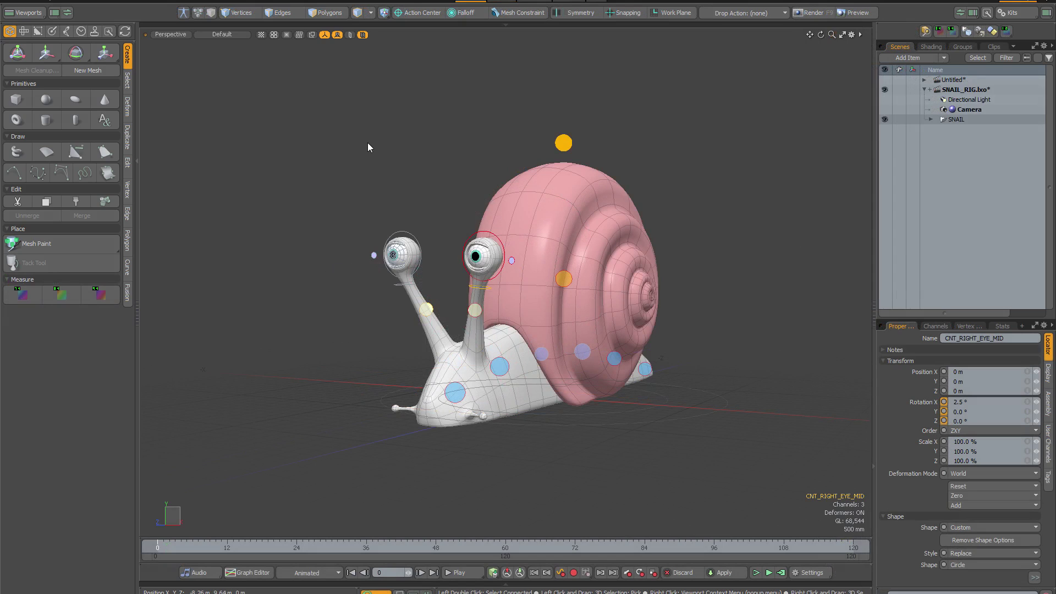
# Rotate CNT_RIGHT_EYE_MID about Z to -3.0° with the Rotate tool and adjust its Rotation X to about 3.5° with channel haul.
pyautogui.press('e')
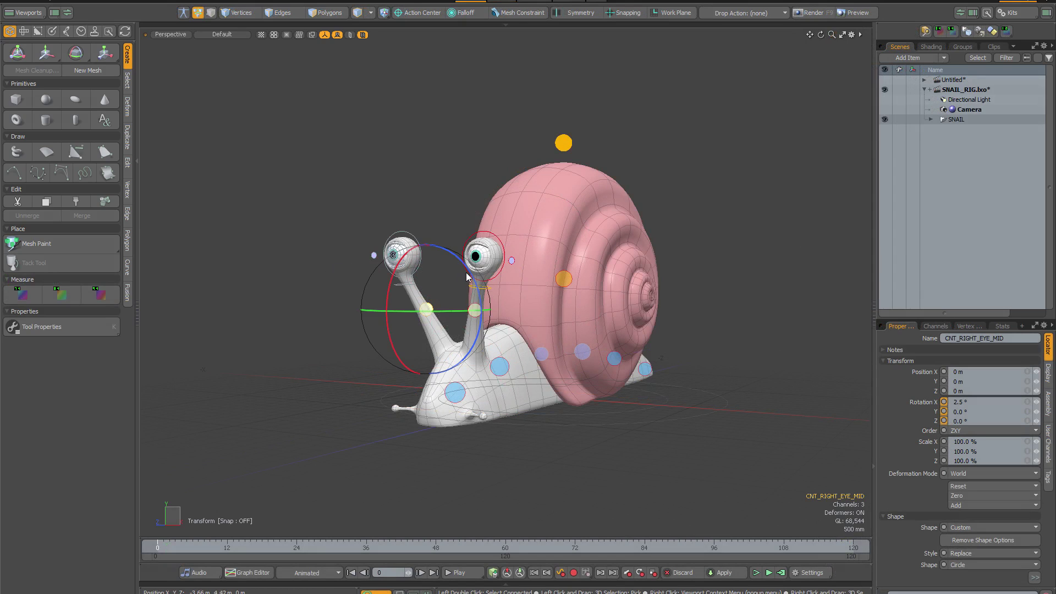
pyautogui.moveTo(466, 273); pyautogui.dragTo(449, 254)
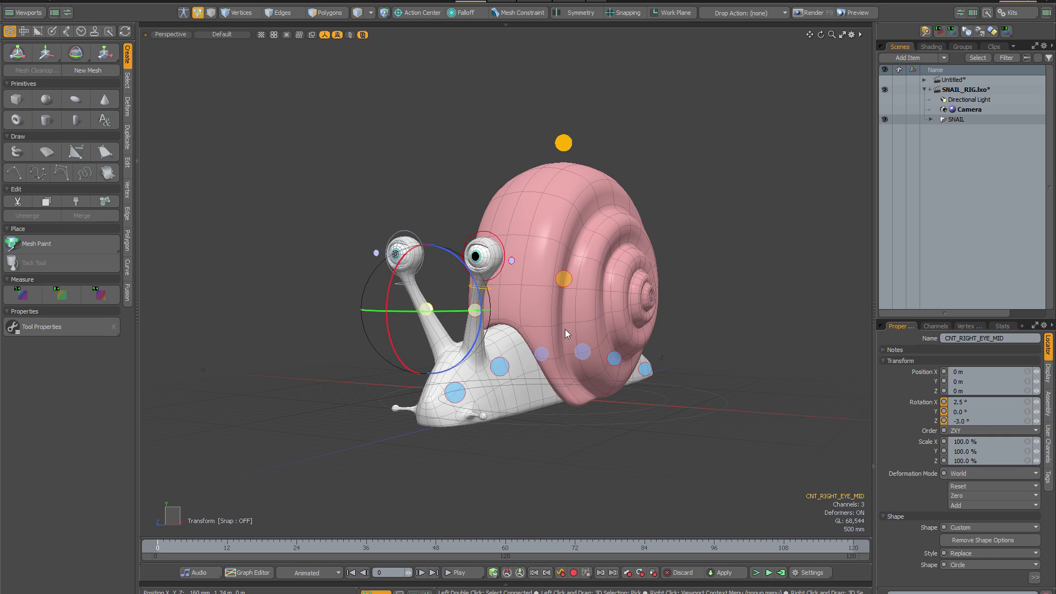
pyautogui.press('c')
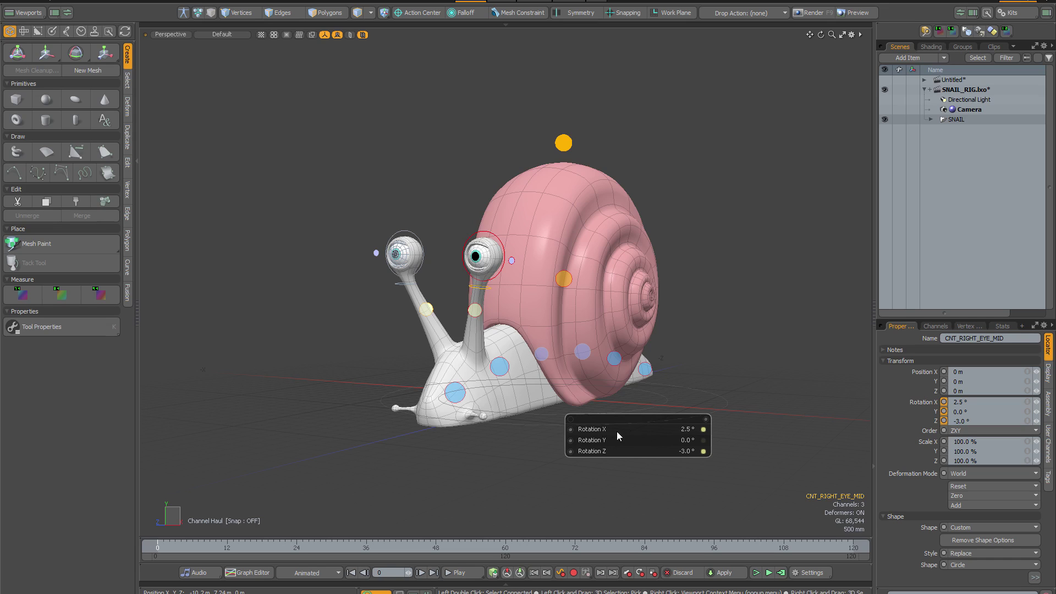
pyautogui.moveTo(603, 431); pyautogui.dragTo(528, 303)
# Rotate the eye control about X to -13.5° with the transform handles and refine Rotation X to about -10.6° with channel haul.
pyautogui.press('y')
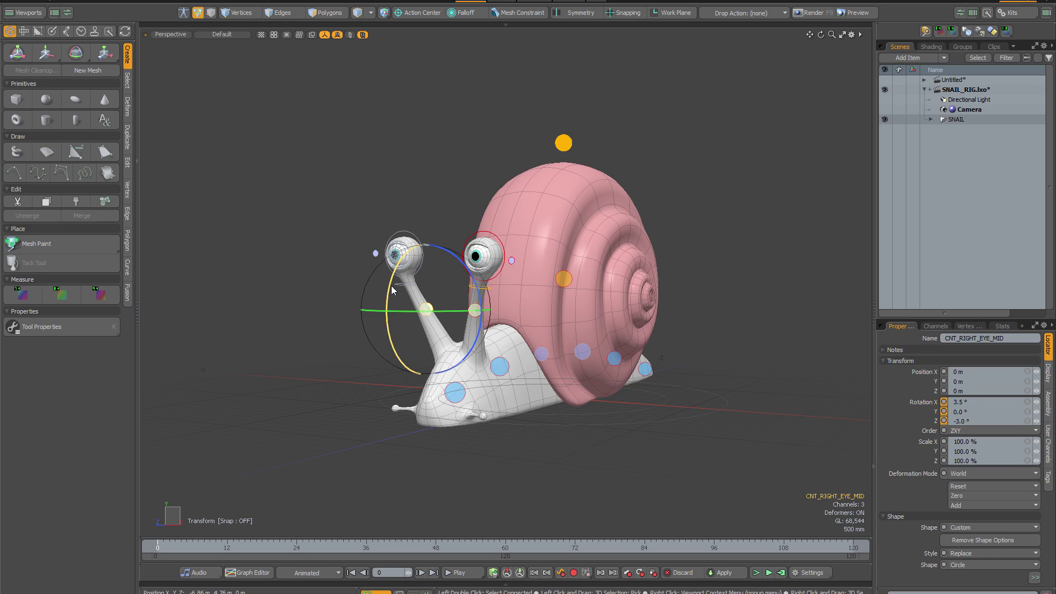
pyautogui.moveTo(393, 302); pyautogui.dragTo(391, 279)
pyautogui.press('c')
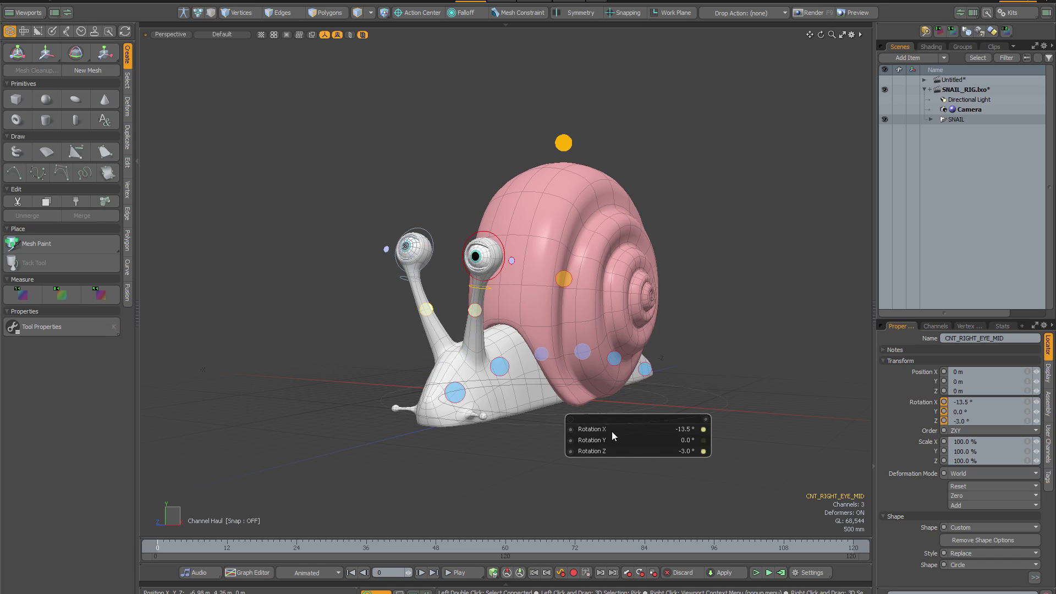
pyautogui.moveTo(613, 435); pyautogui.dragTo(638, 435)
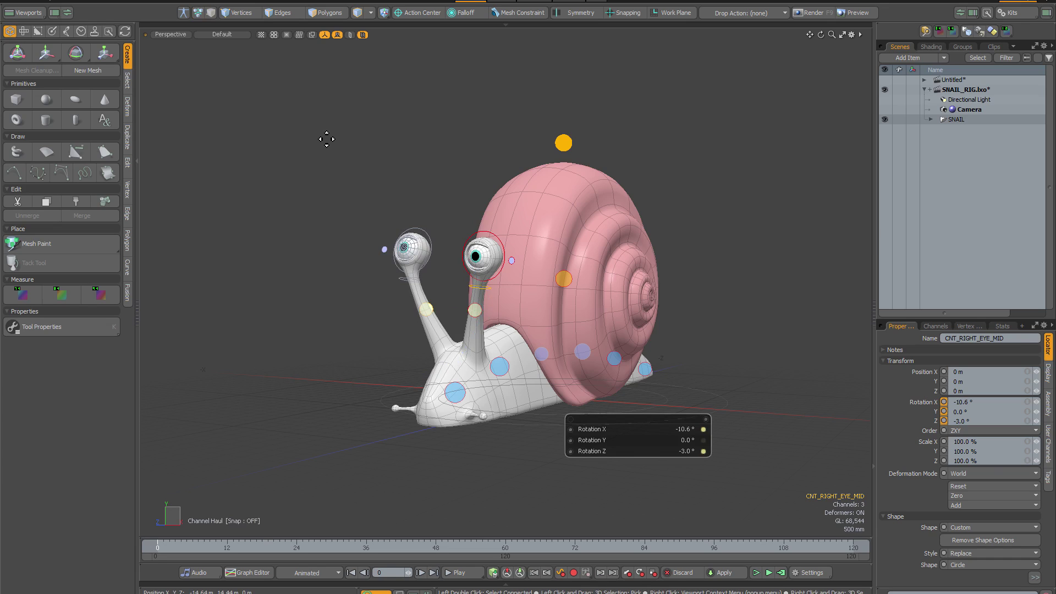